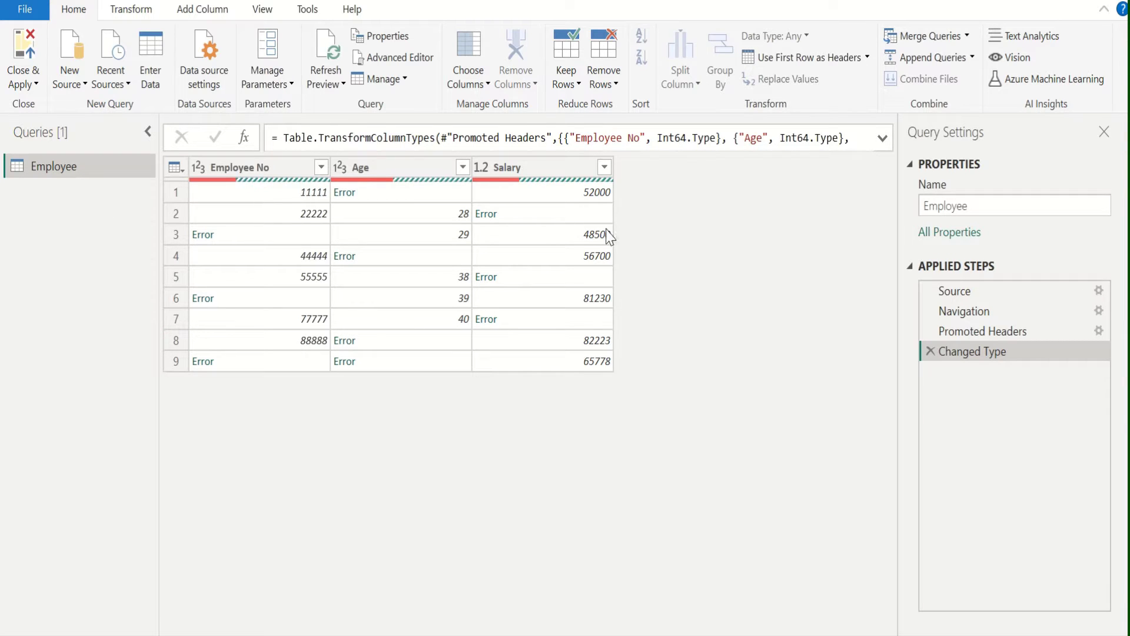
left_click(259, 169)
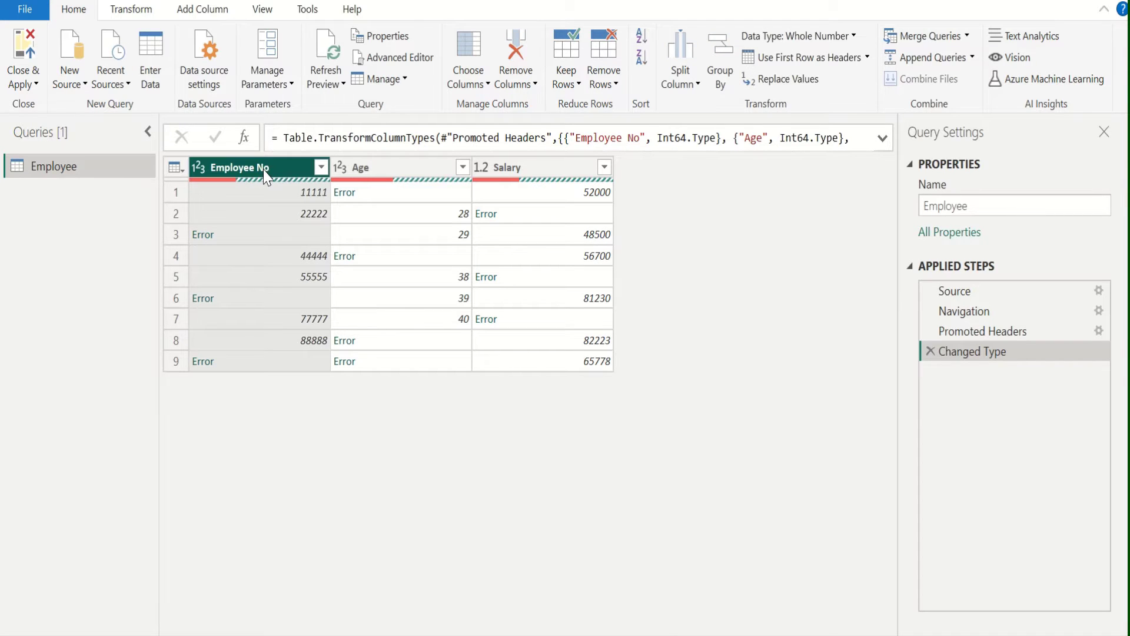
left_click(425, 174)
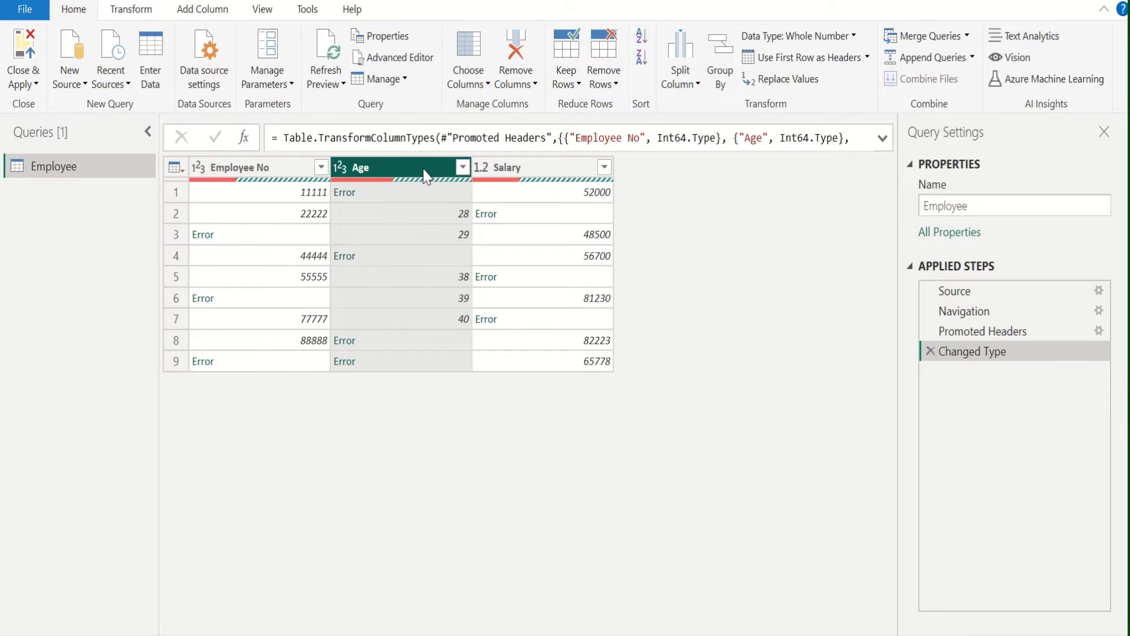
left_click(546, 175)
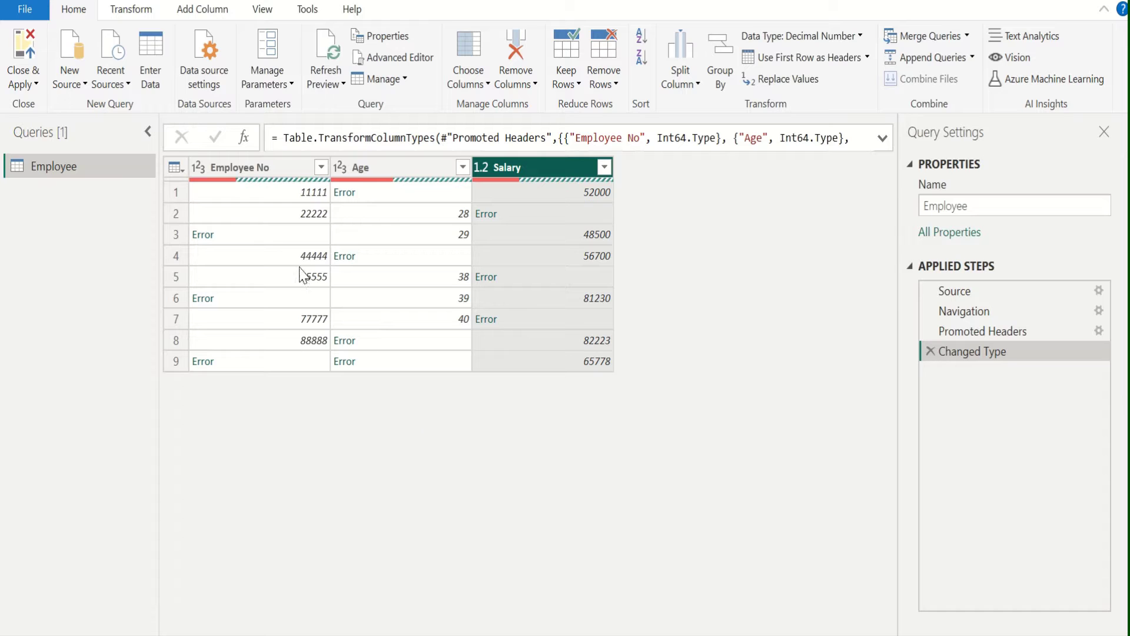
Replace the errors in the Employee No column with 0
left_click(266, 171)
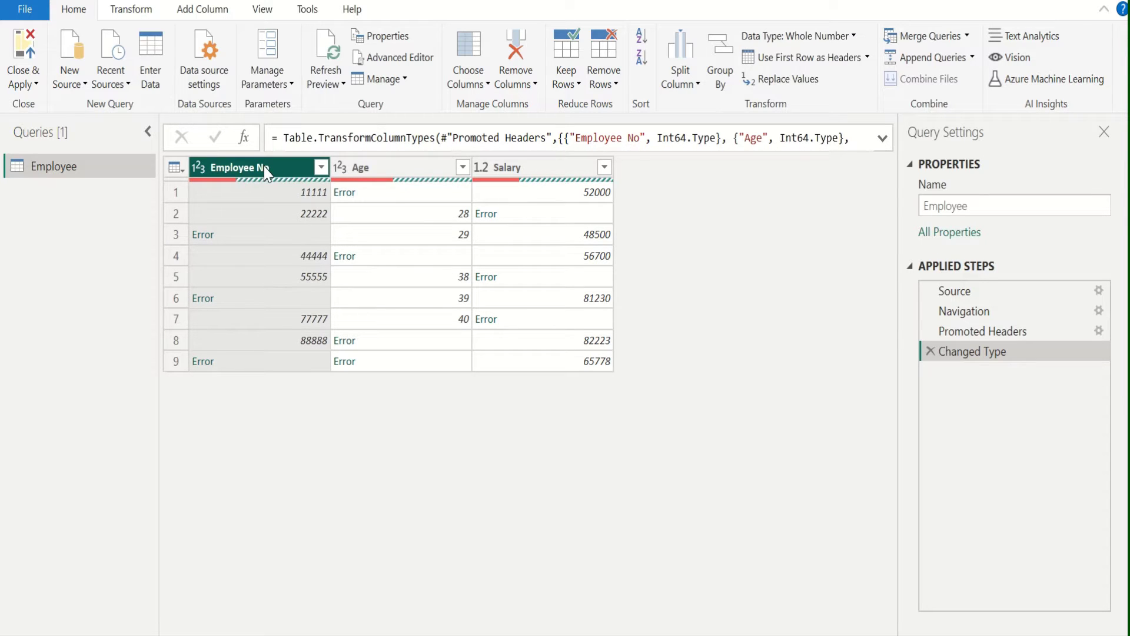
right_click(266, 172)
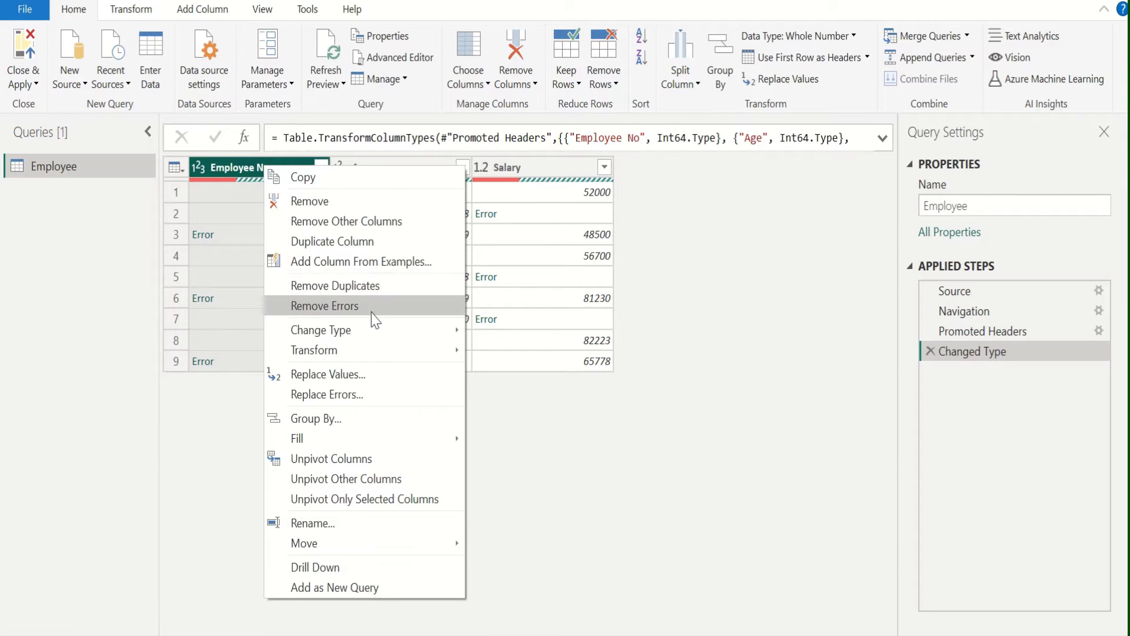
left_click(377, 395)
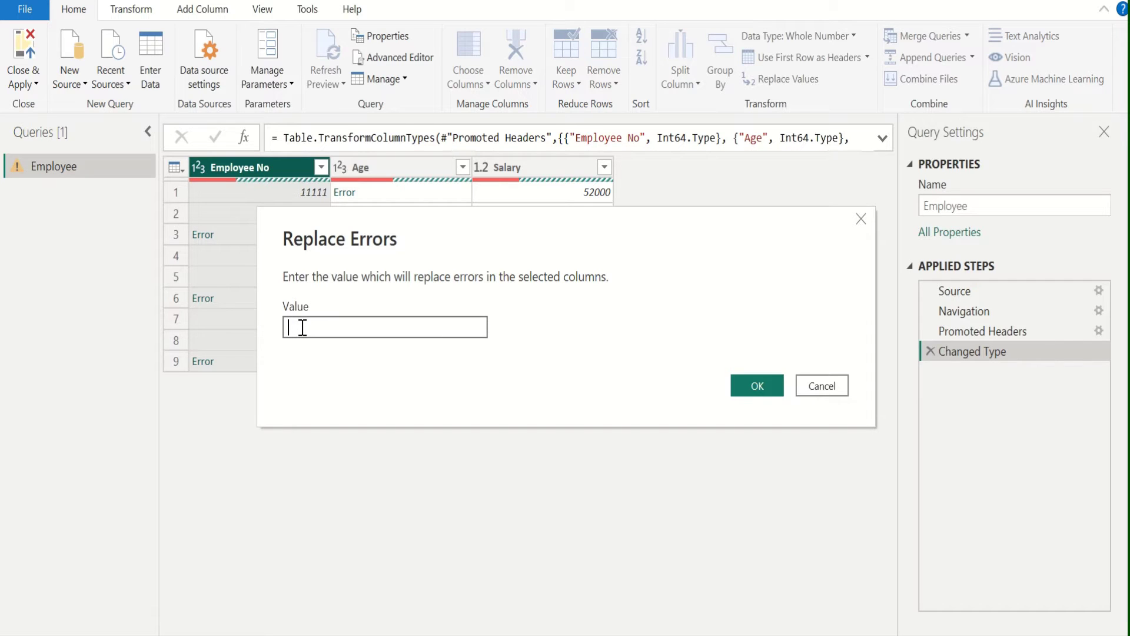
type("0")
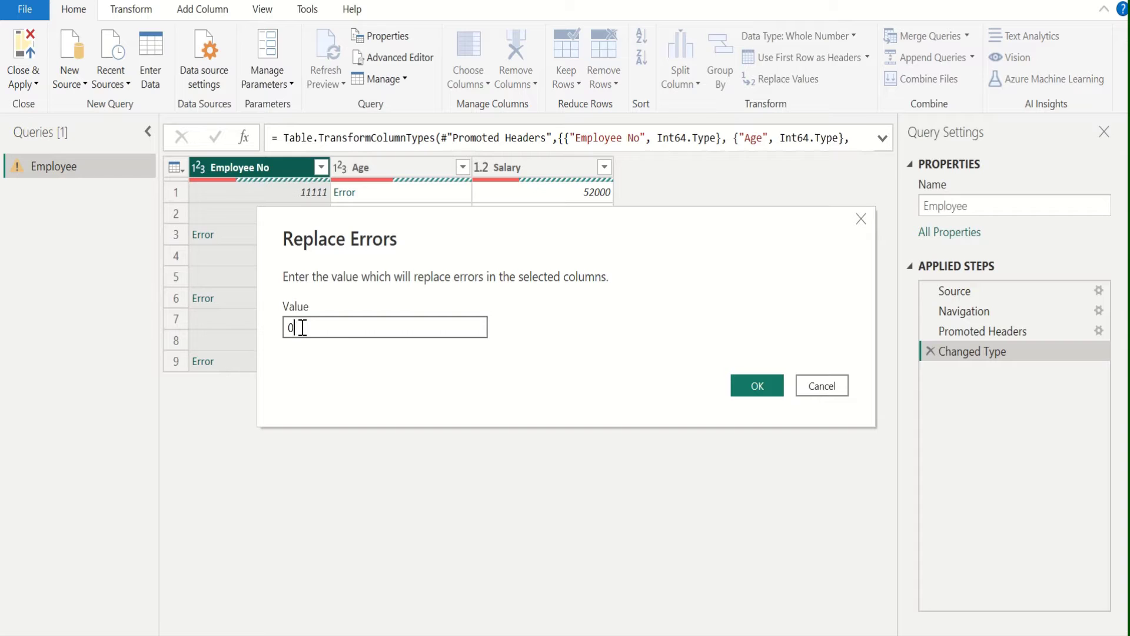
left_click(757, 386)
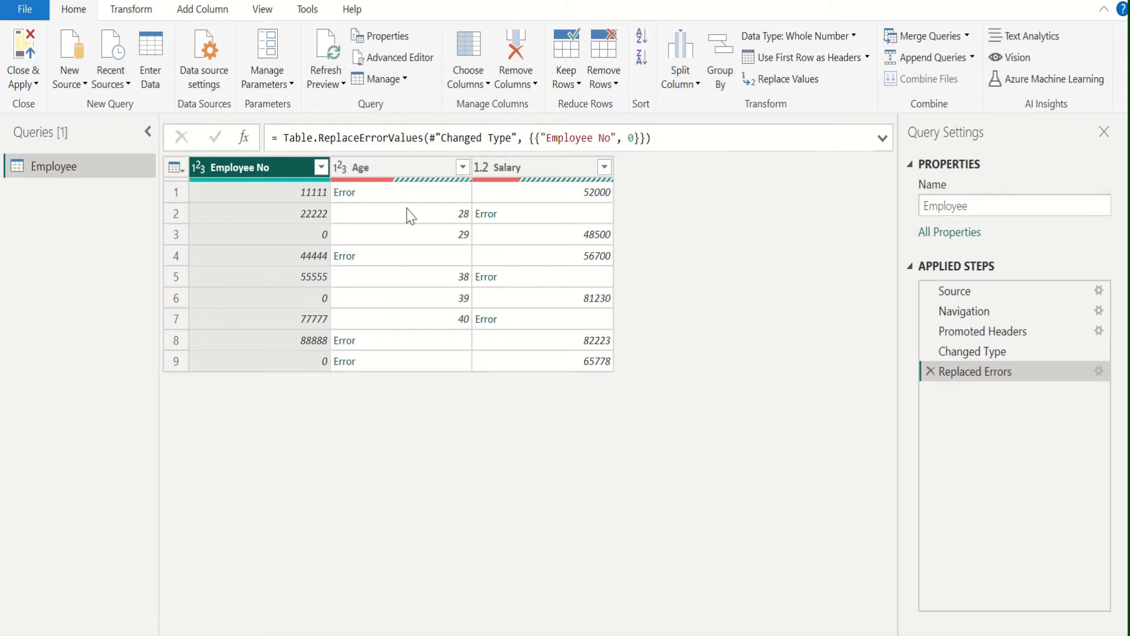
Remove the Replaced Errors step from the Employee query's applied steps
left_click(415, 170)
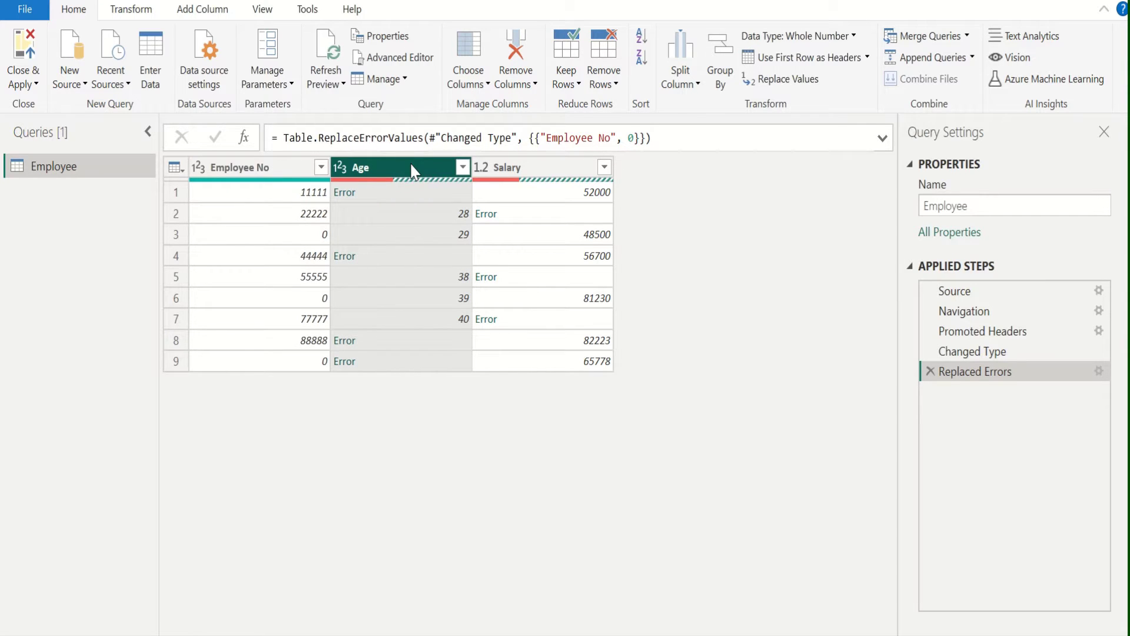
left_click(533, 167)
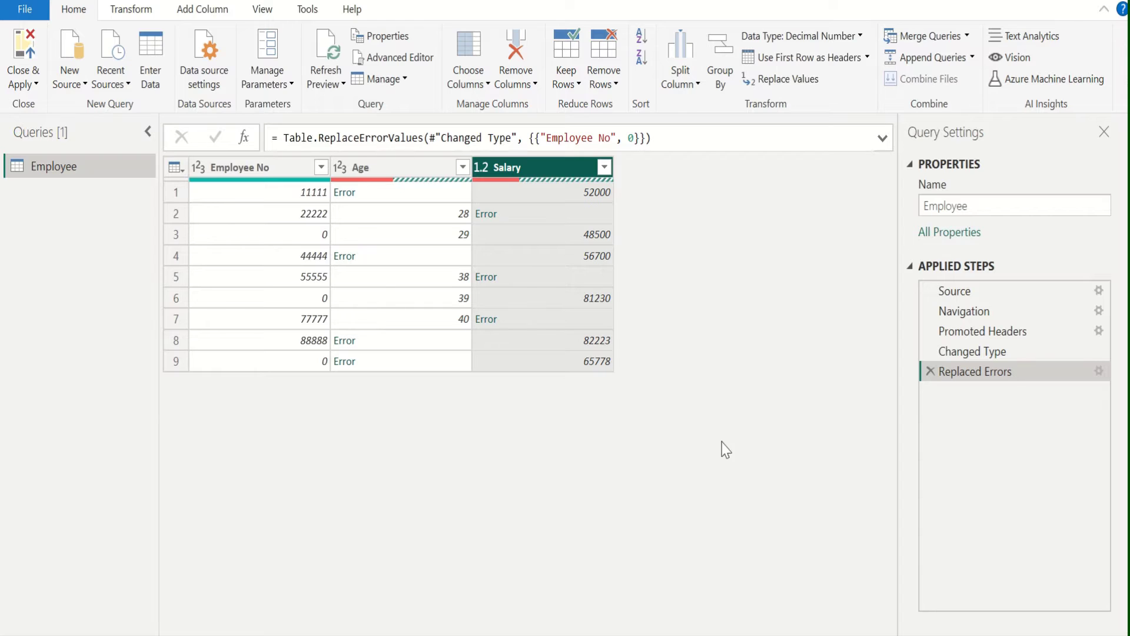
left_click(930, 372)
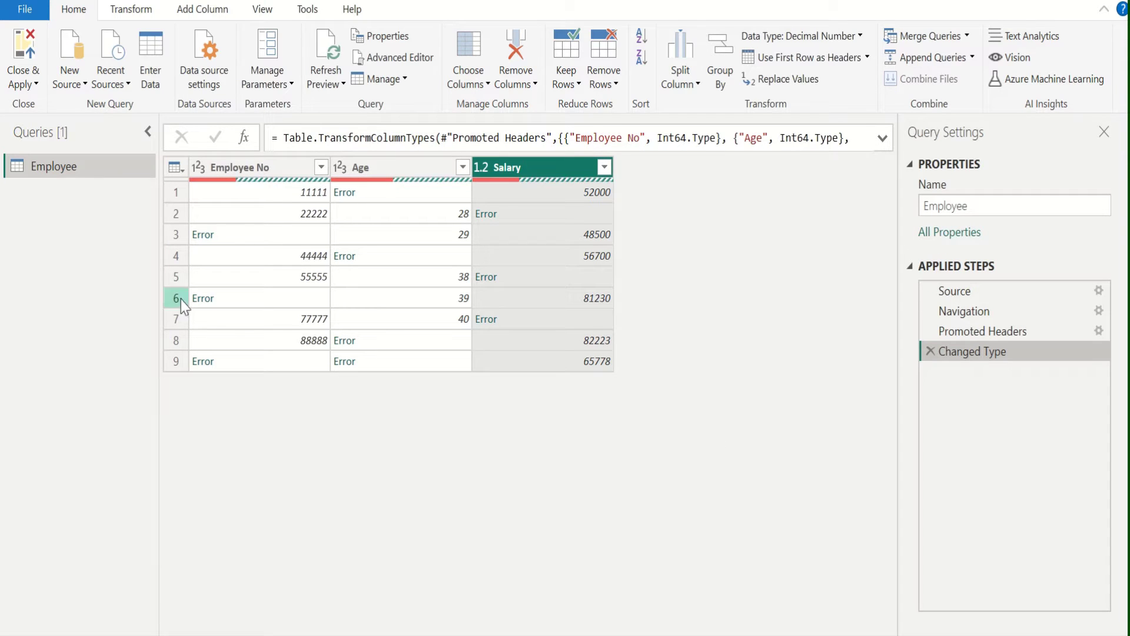
Select the Employee No, Age and Salary columns together
left_click(273, 177)
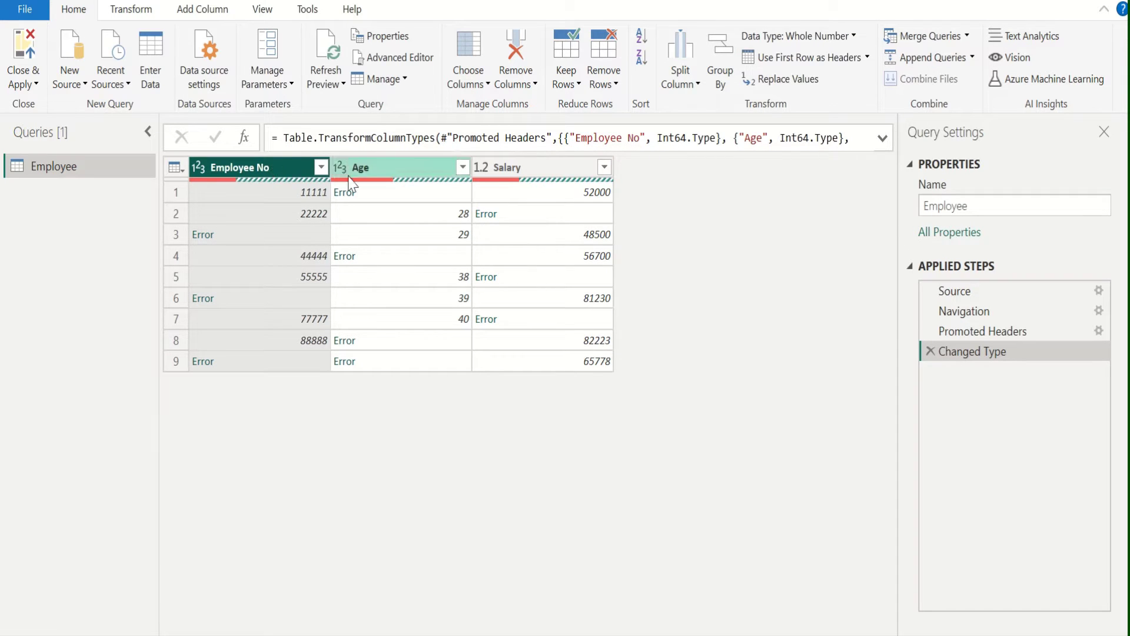
left_click(407, 171, "ctrl")
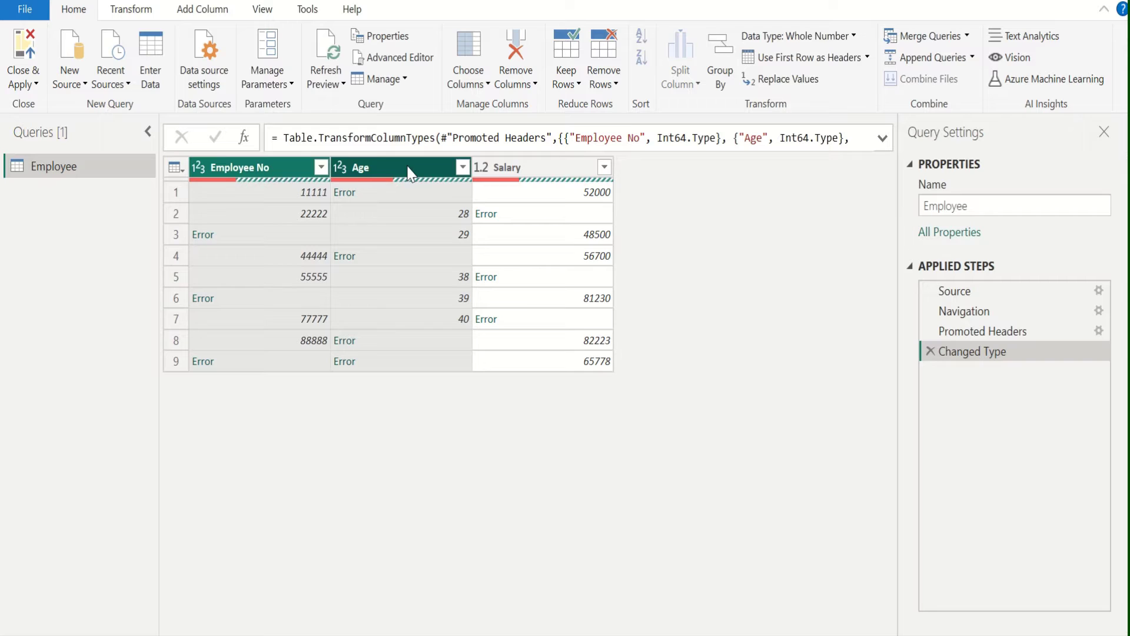
left_click(538, 177, "ctrl")
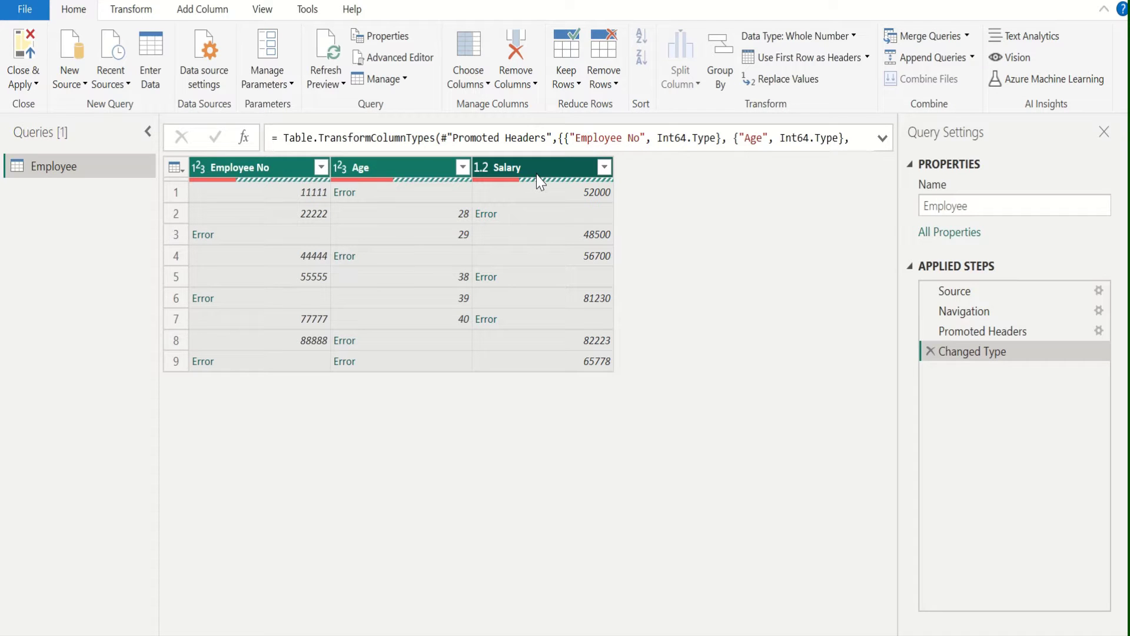
right_click(539, 182)
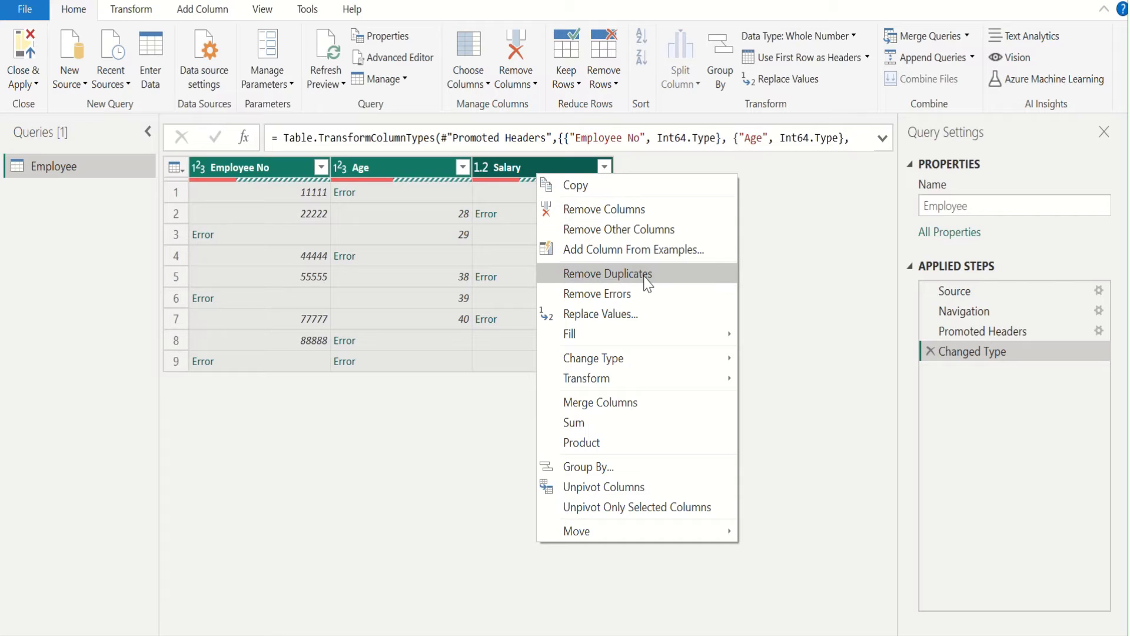
mouse_move(668, 388)
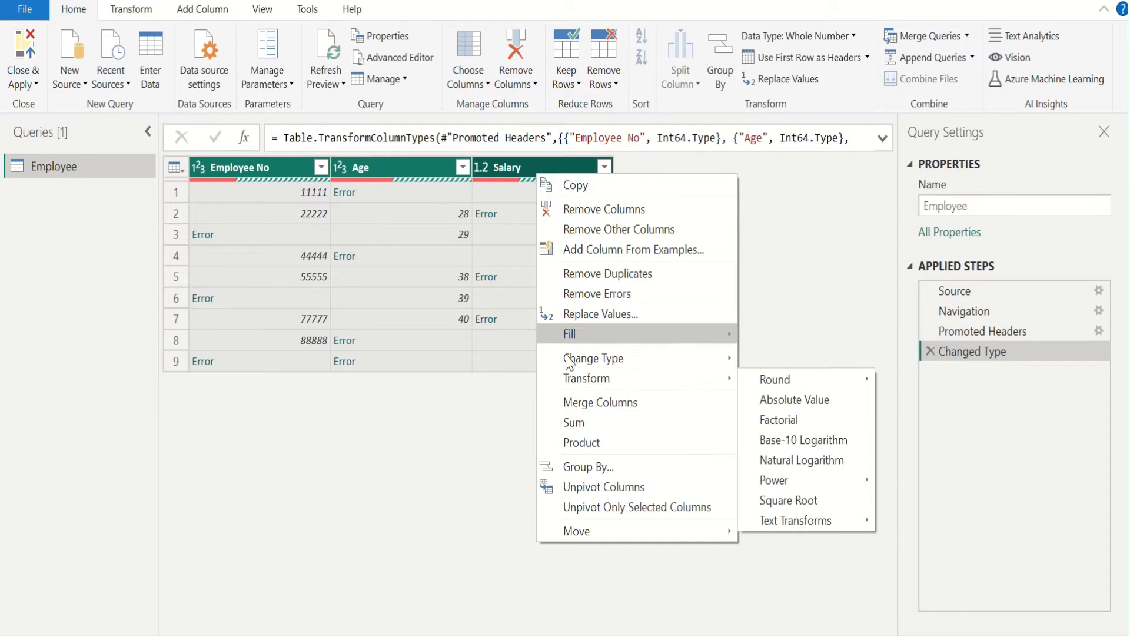
mouse_move(589, 358)
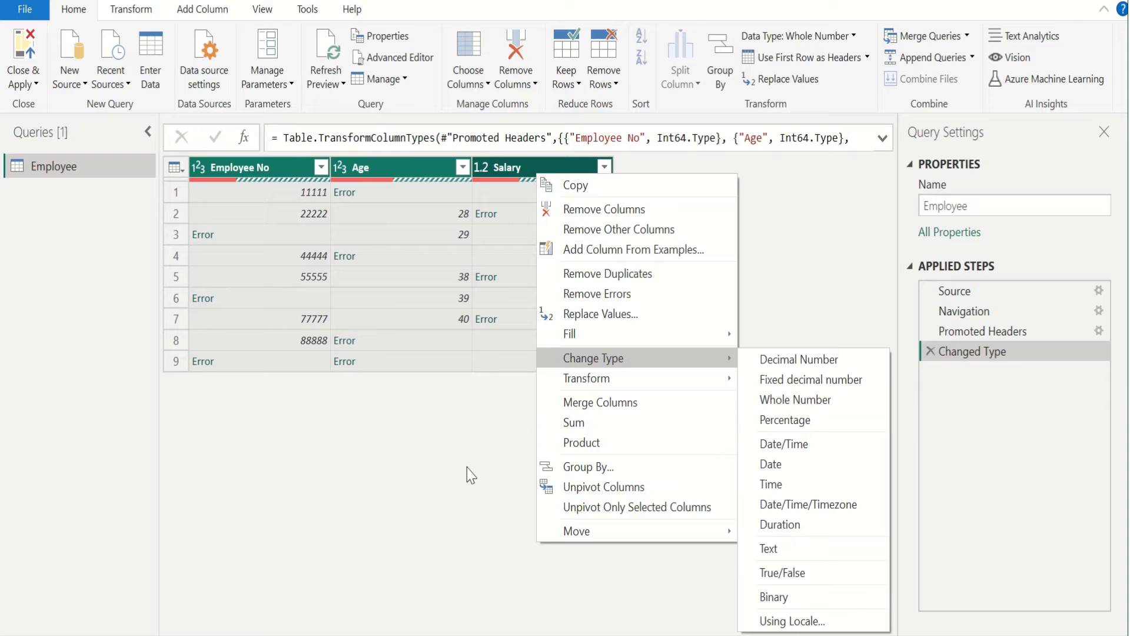
left_click(468, 468)
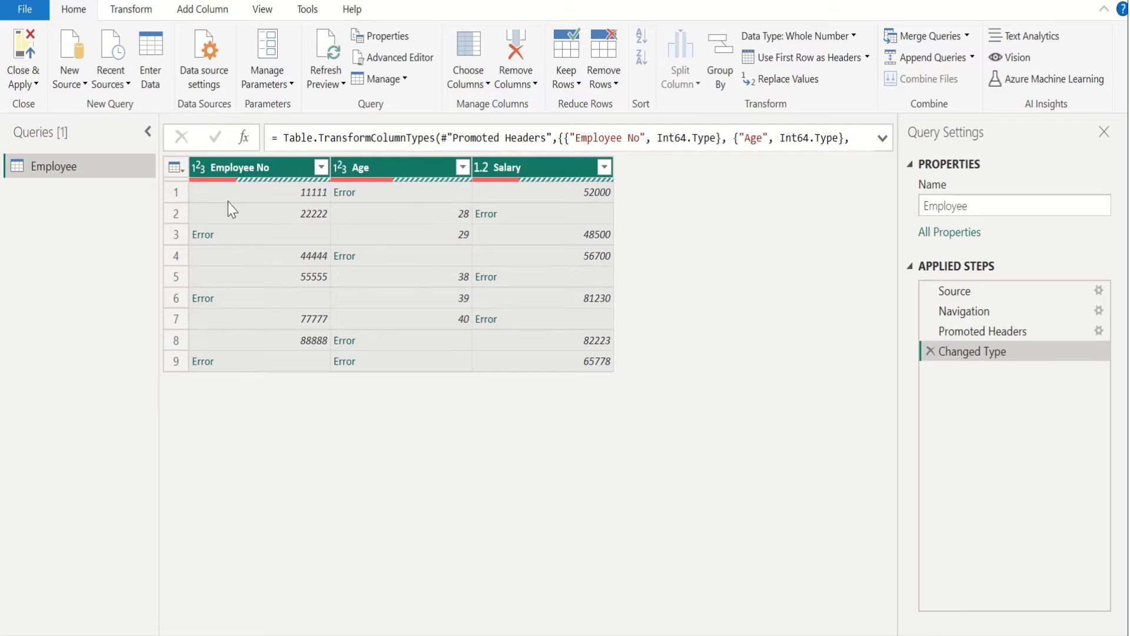
Replace the errors in all three selected columns with 0 in one operation
left_click(136, 16)
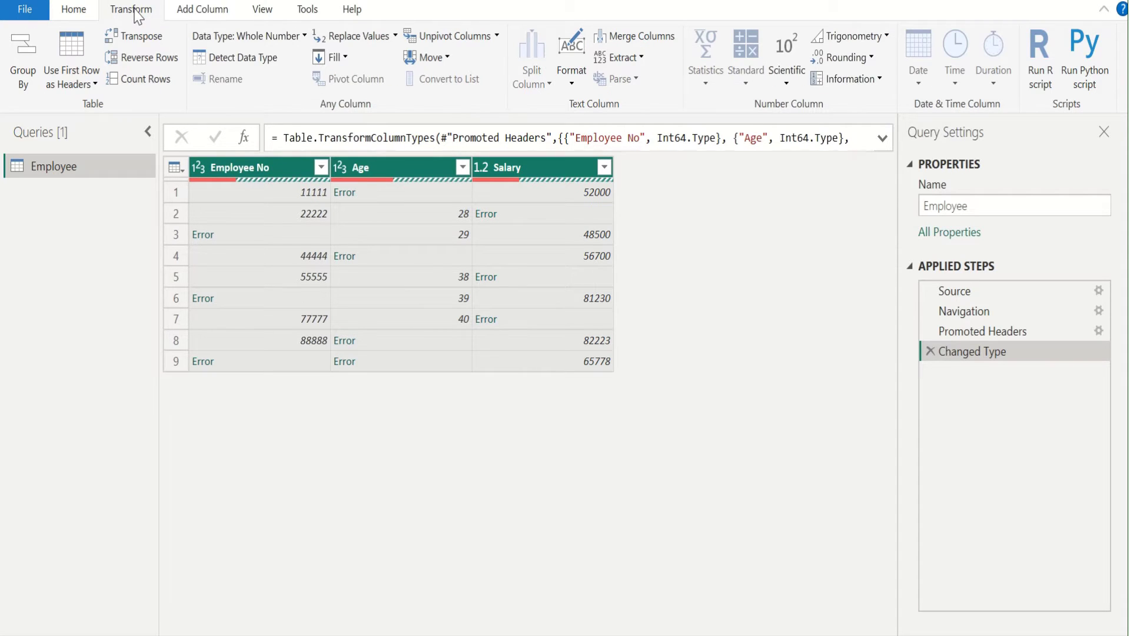
left_click(396, 36)
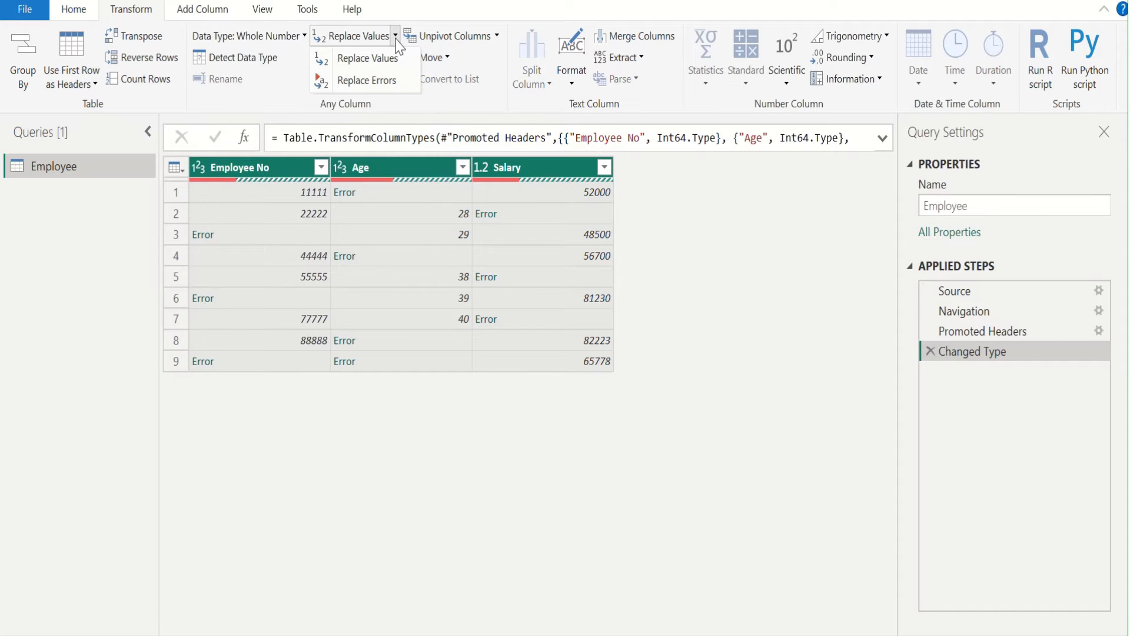
left_click(393, 83)
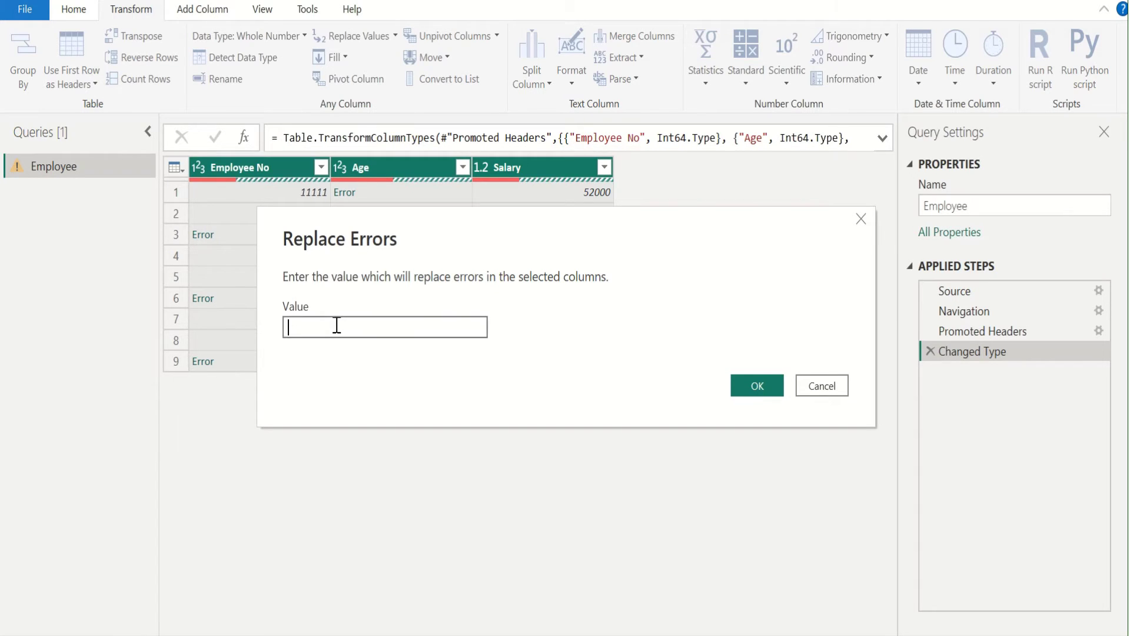
type("0")
left_click(758, 386)
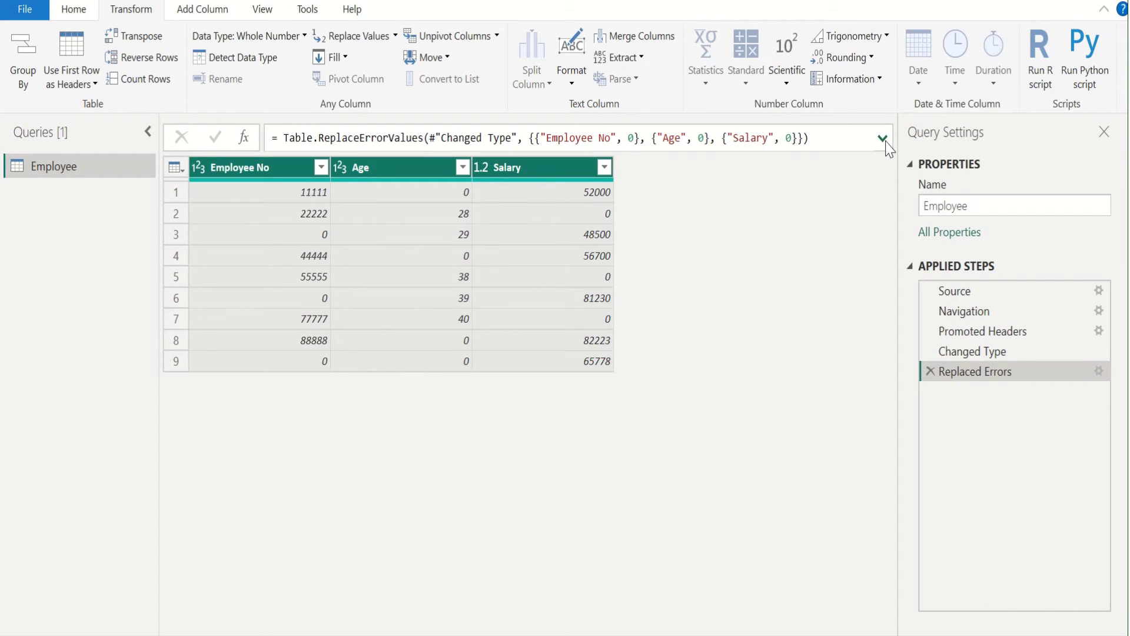
Edit the Replaced Errors formula so that Age errors are replaced with null and Salary errors with an empty string ""
left_click(882, 139)
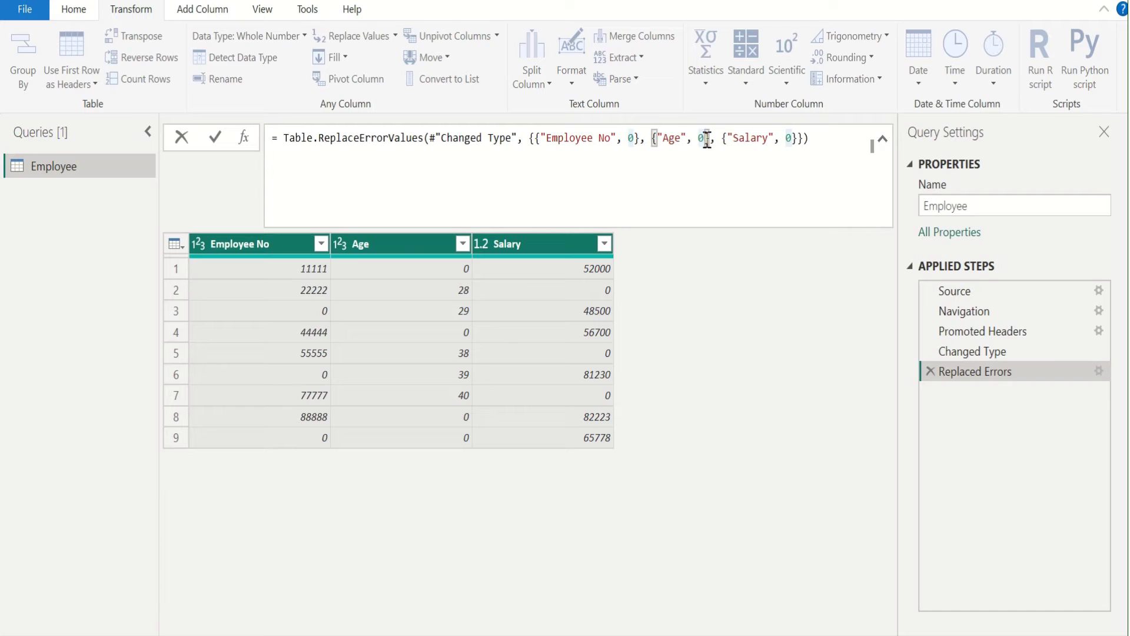
key("BackSpace")
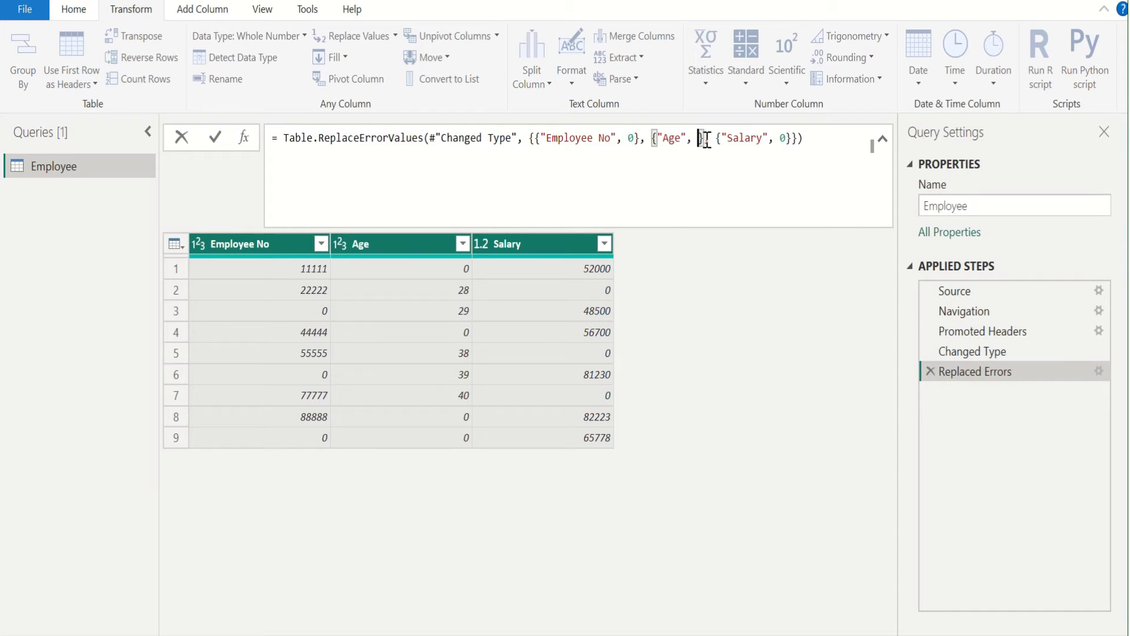
type("null")
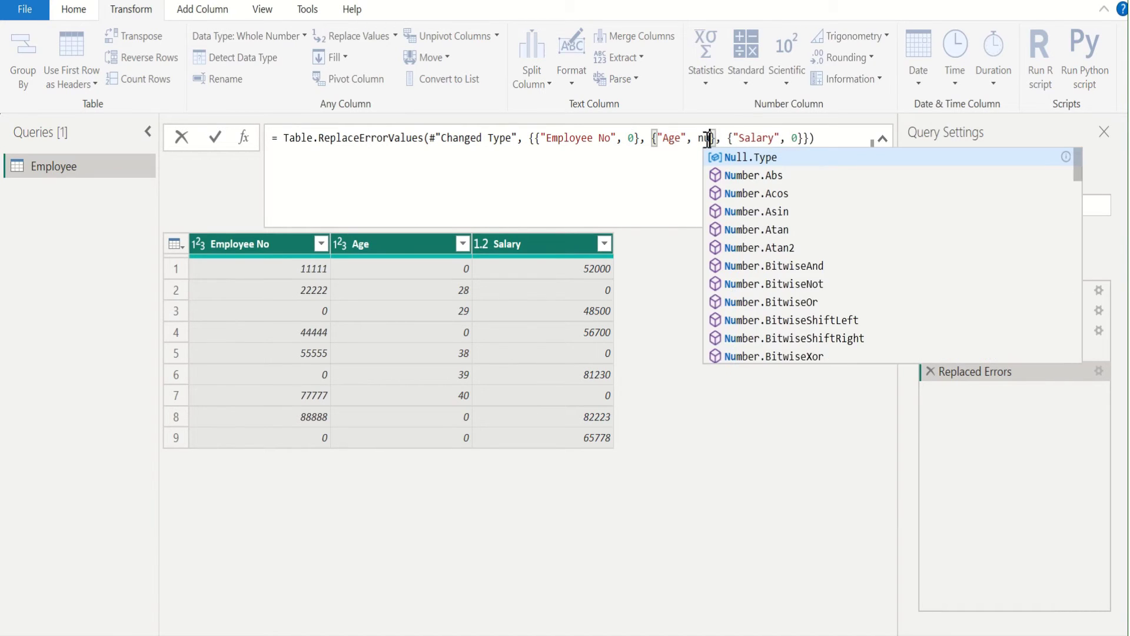
type("ll")
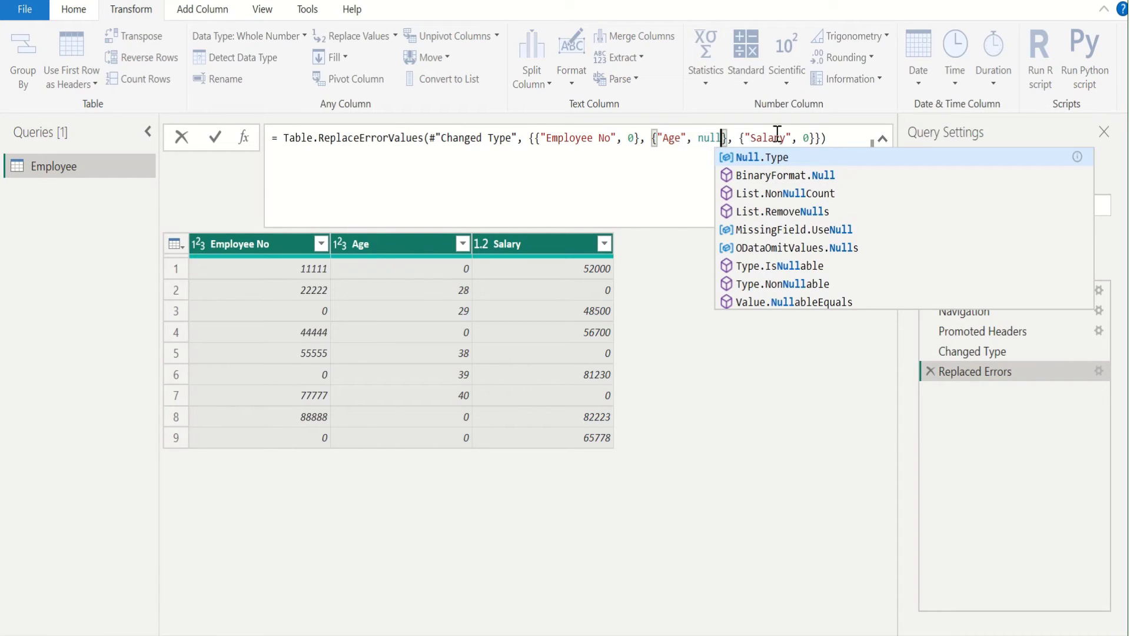
left_click(811, 138)
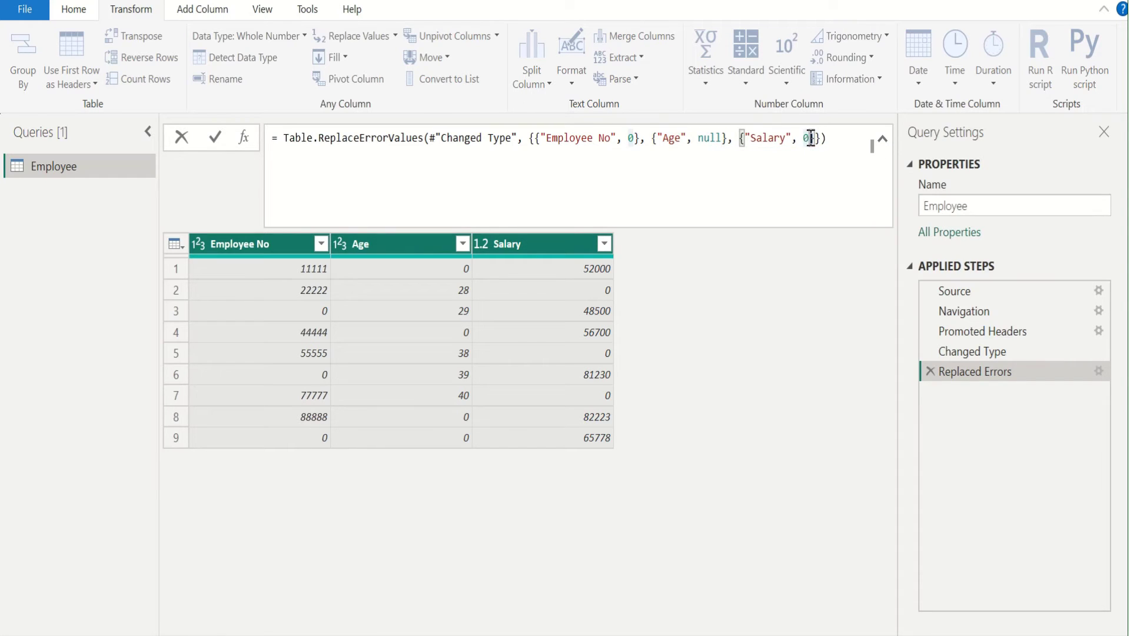
key("BackSpace")
type("\"\"")
key("Right")
left_click(215, 138)
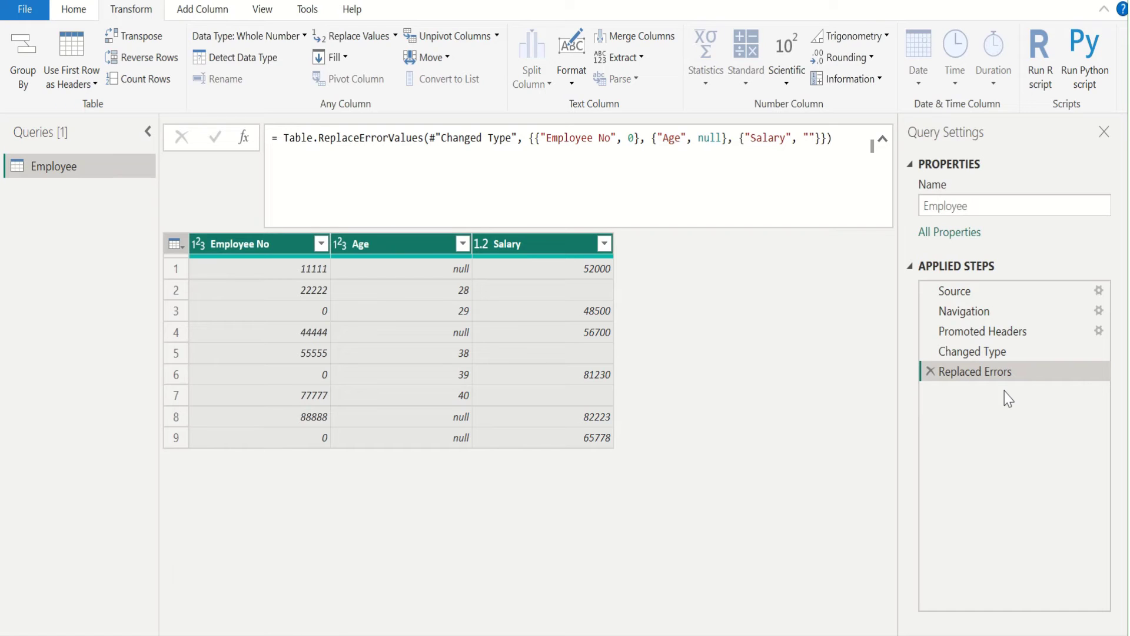
Delete the Replaced Errors step that covers all three columns
key("Delete")
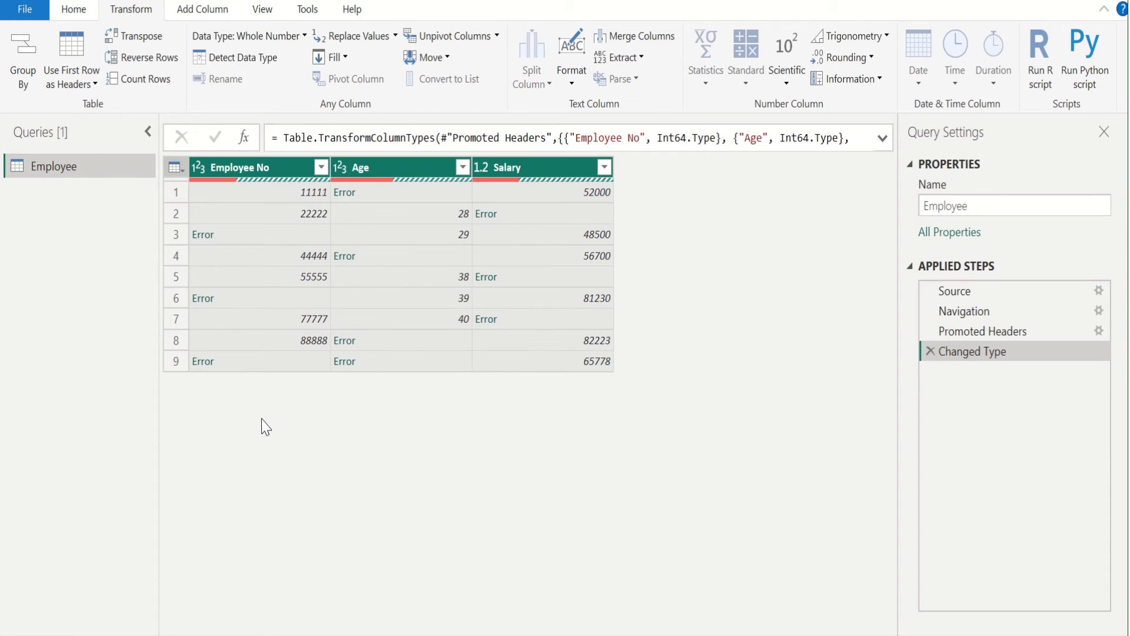
Start a new custom column for the Employee query and name it "Final salary"
left_click(186, 22)
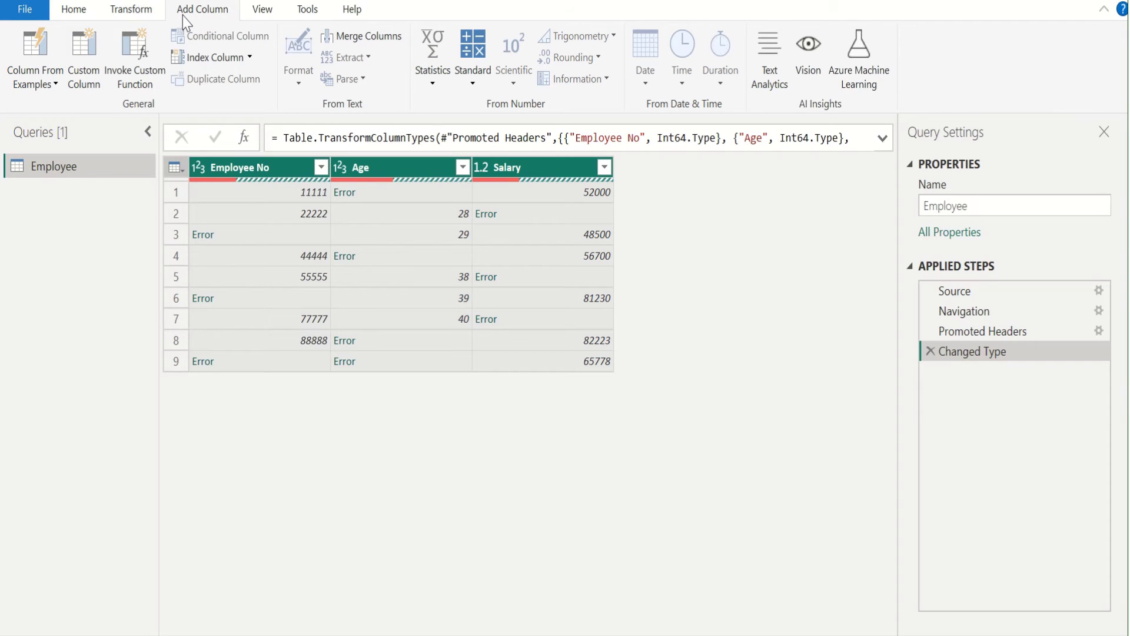
left_click(93, 87)
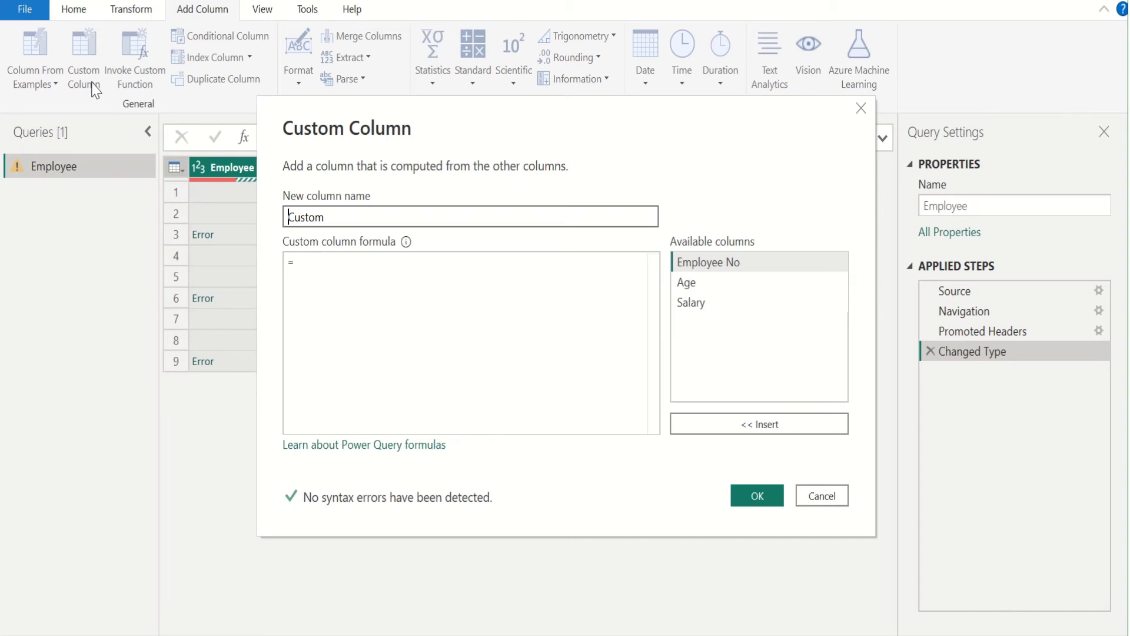
left_click(338, 218)
key("BackSpace")
key("BackSpace")
key("BackSpace")
key("BackSpace")
key("BackSpace")
key("BackSpace")
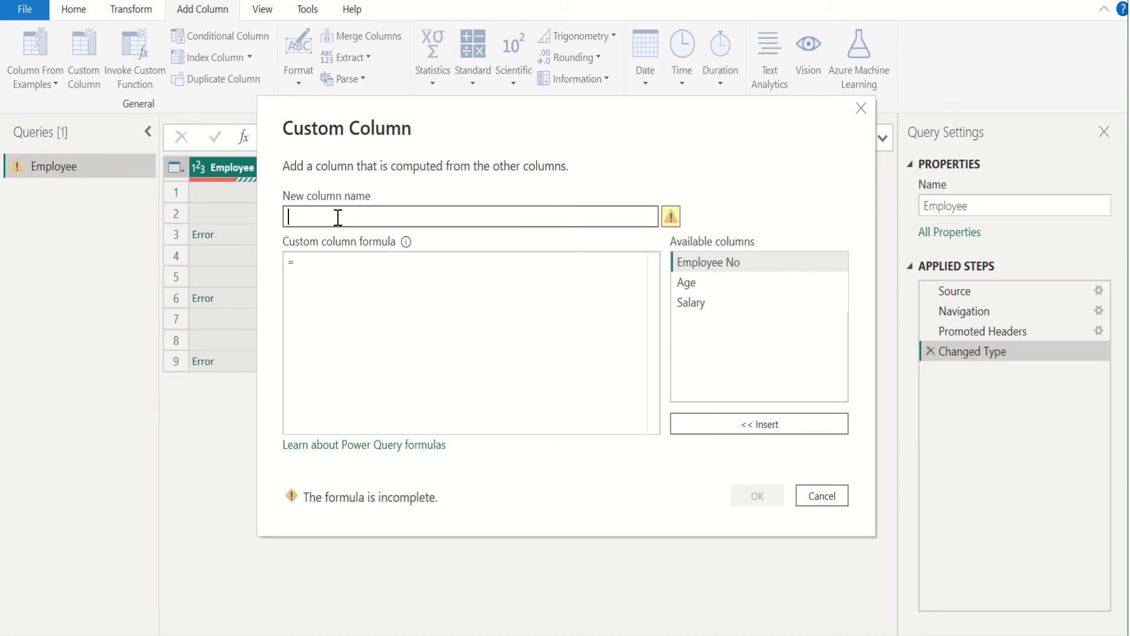
type("Fina")
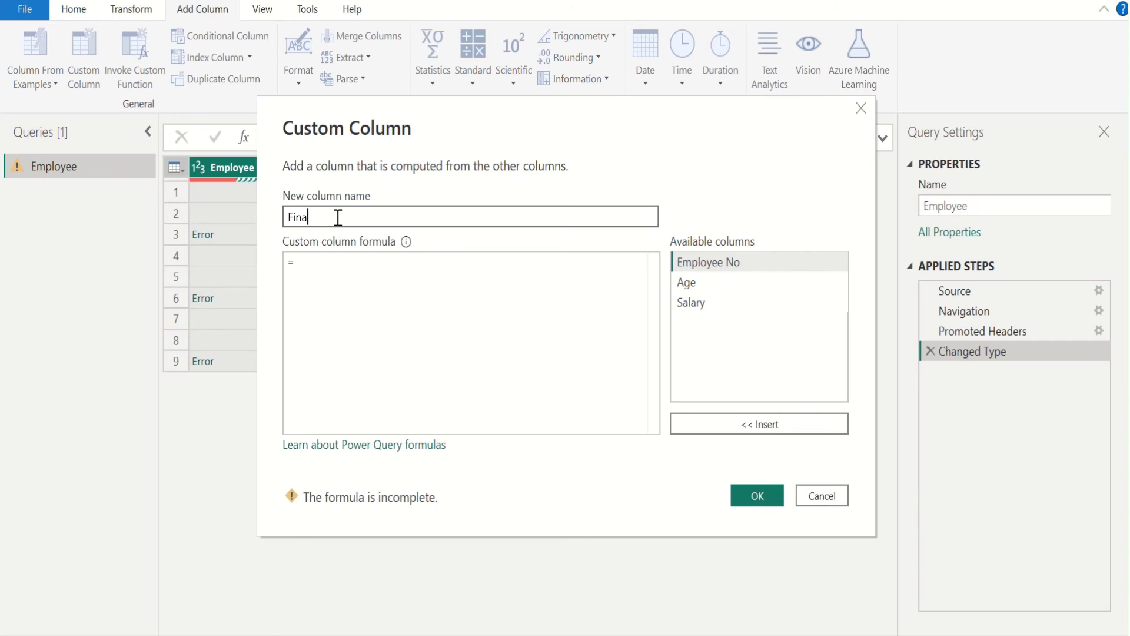
type("l salary")
Enter the formula try [Salary] otherwise 0 for the "Final salary" custom column and create the column
left_click(344, 262)
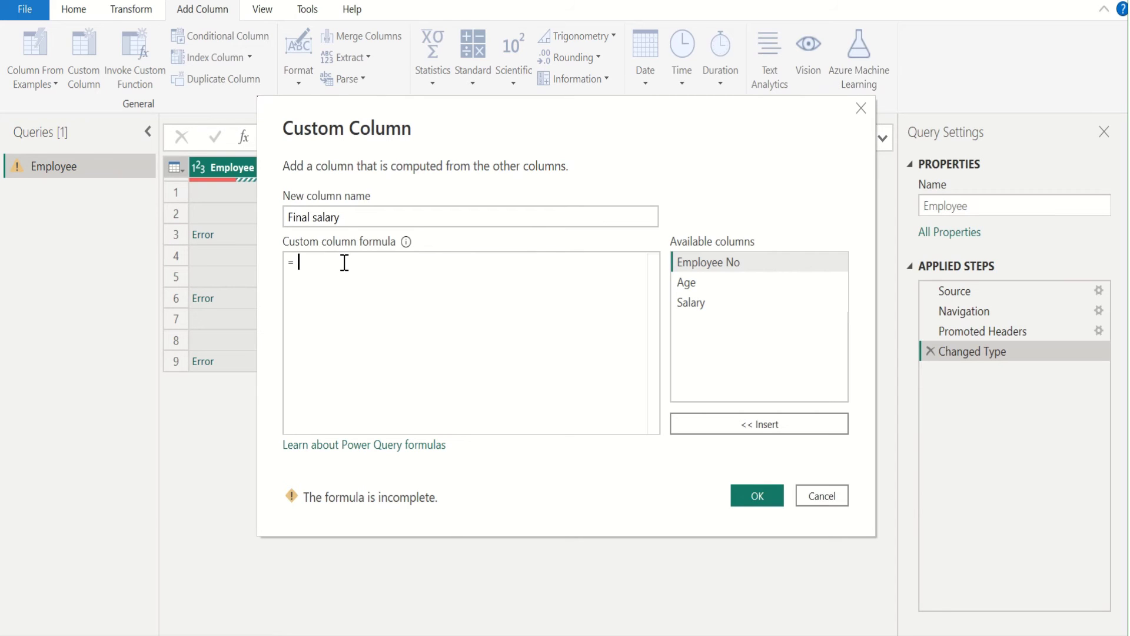
type("try")
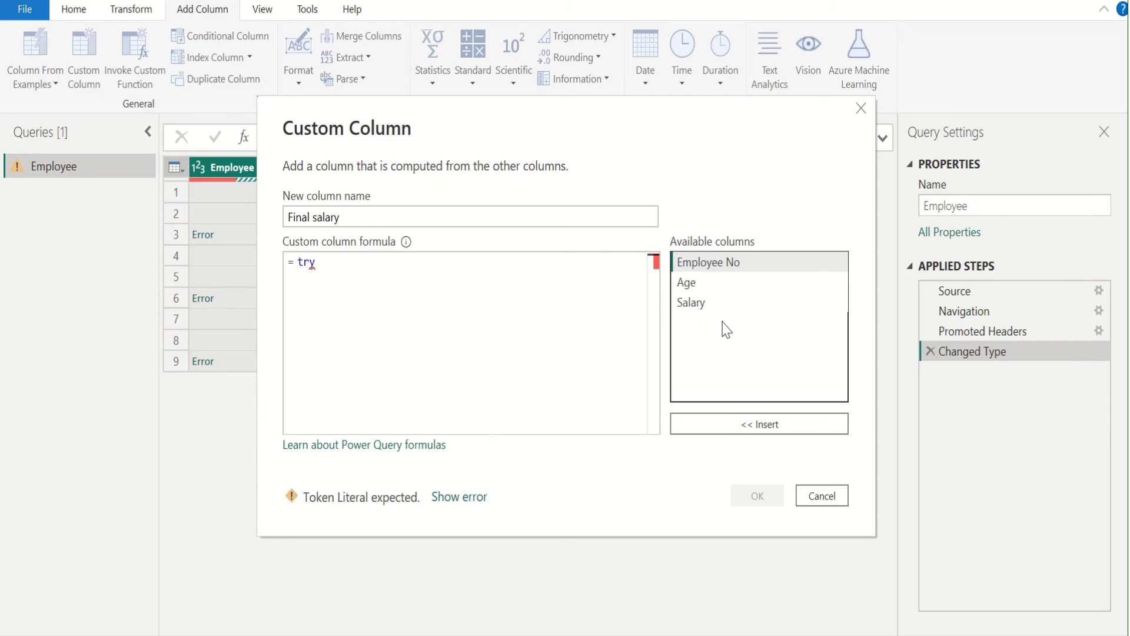
double_click(692, 302)
left_click(386, 260)
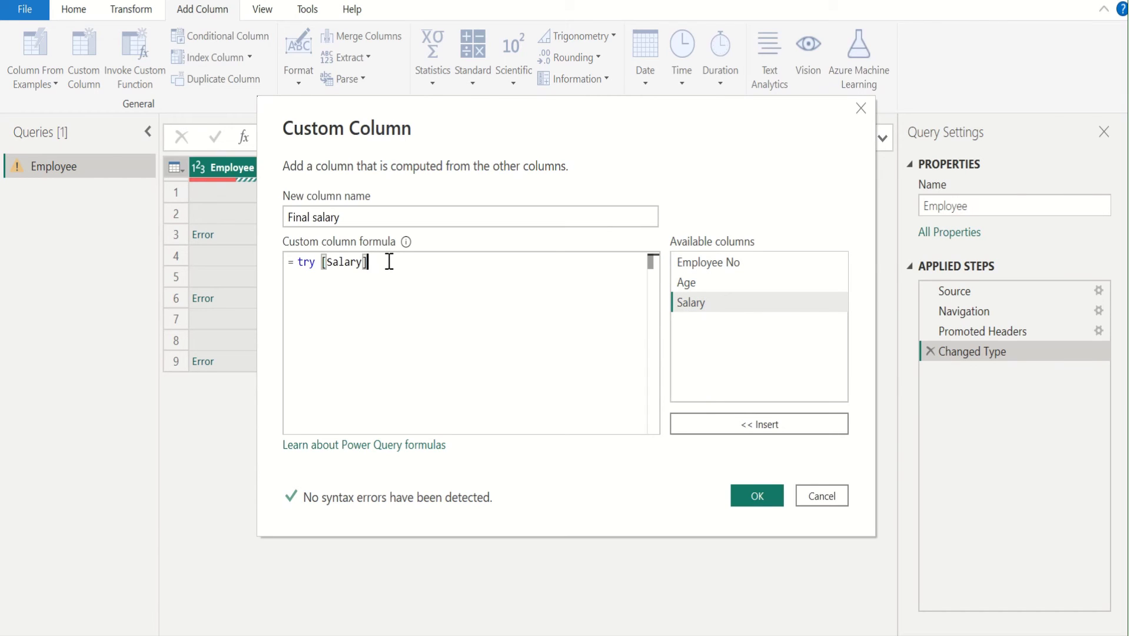
type("o")
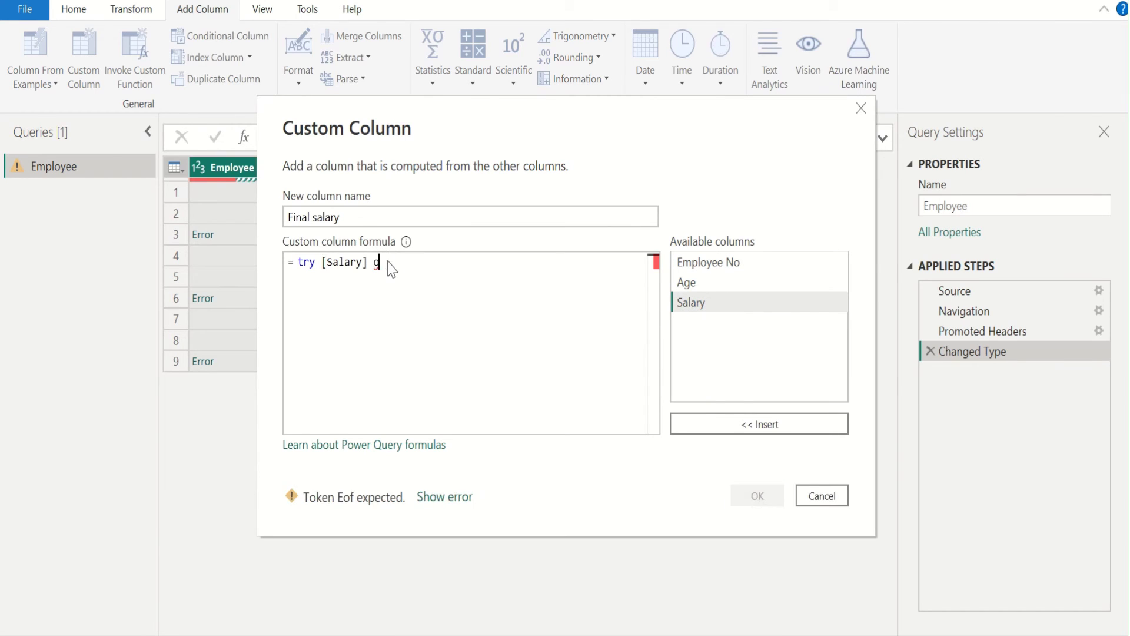
type("therwise 0")
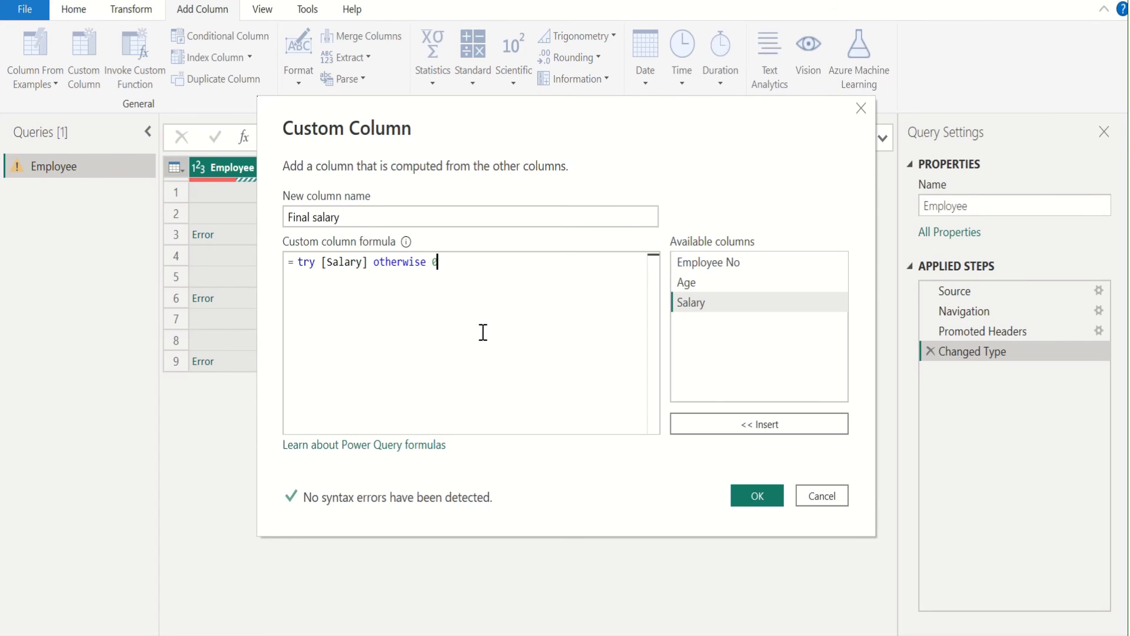
left_click(761, 499)
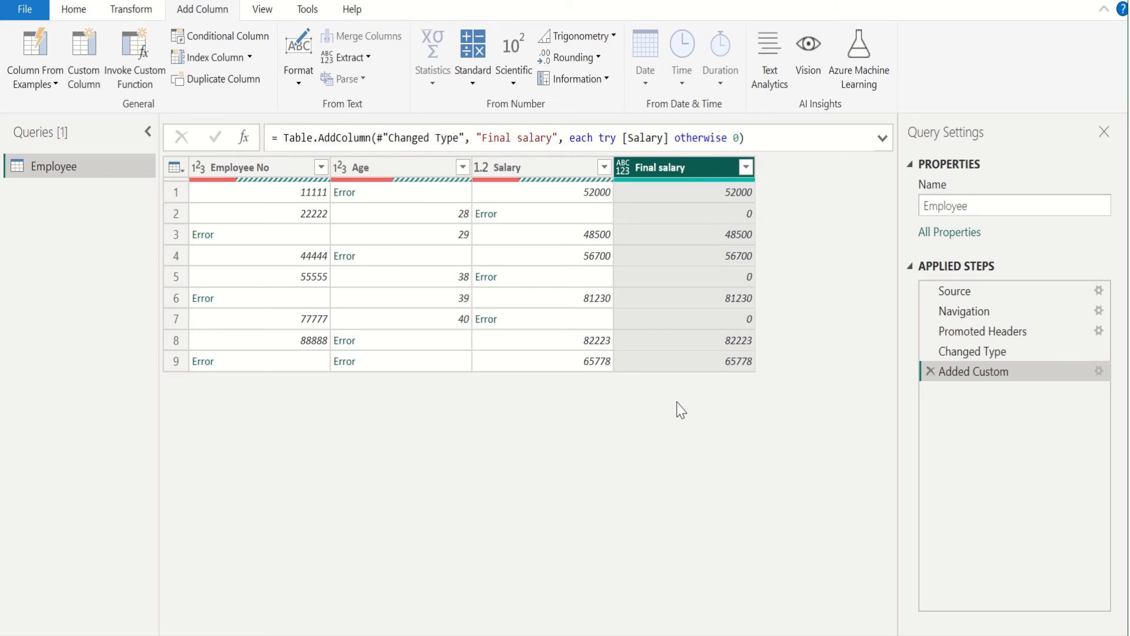
Edit the "Final salary" column's formula to try [Salary] catch() => 0, replacing the otherwise clause, and apply it
left_click(1098, 372)
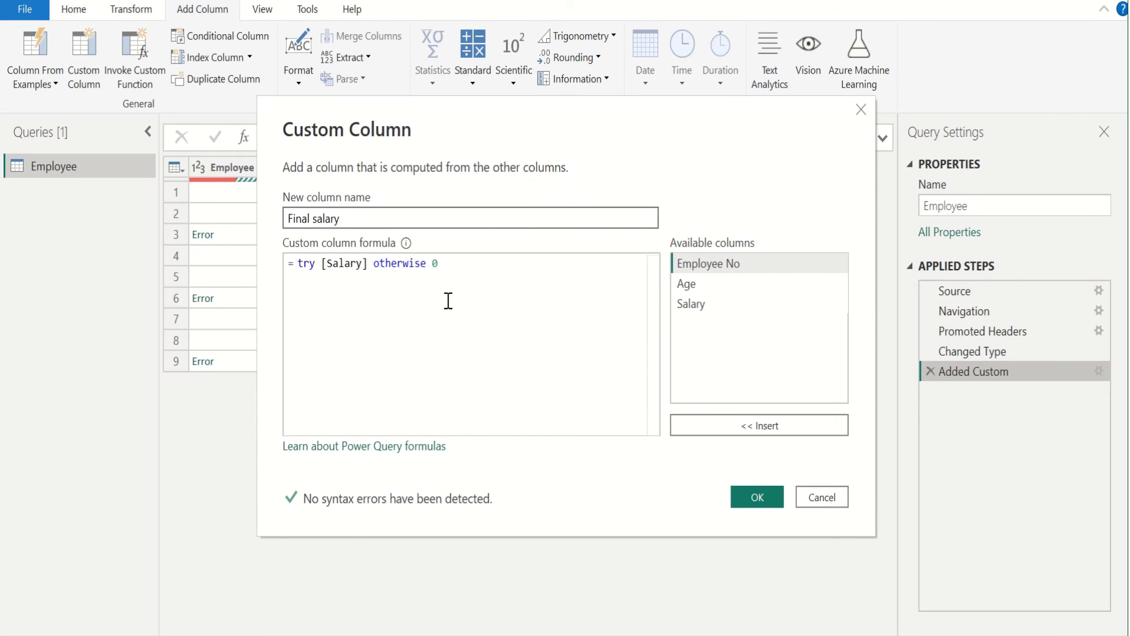
left_click(426, 263)
double_click(427, 264)
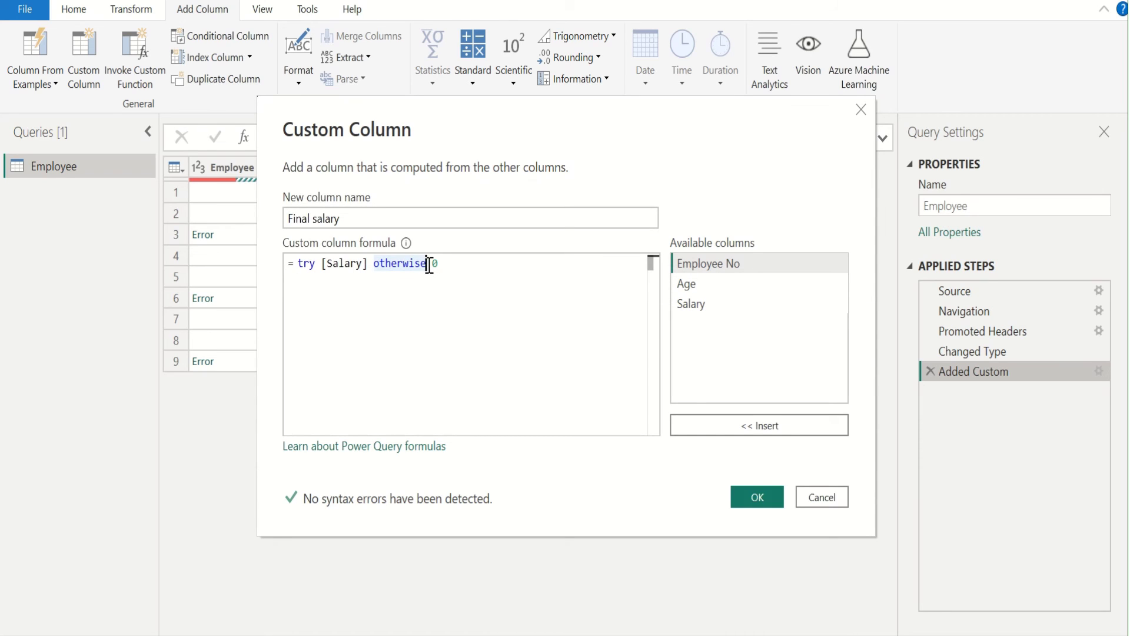
key("BackSpace")
key("BackSpace")
key("BackSpace")
key("BackSpace")
key("BackSpace")
key("BackSpace")
key("BackSpace")
key("BackSpace")
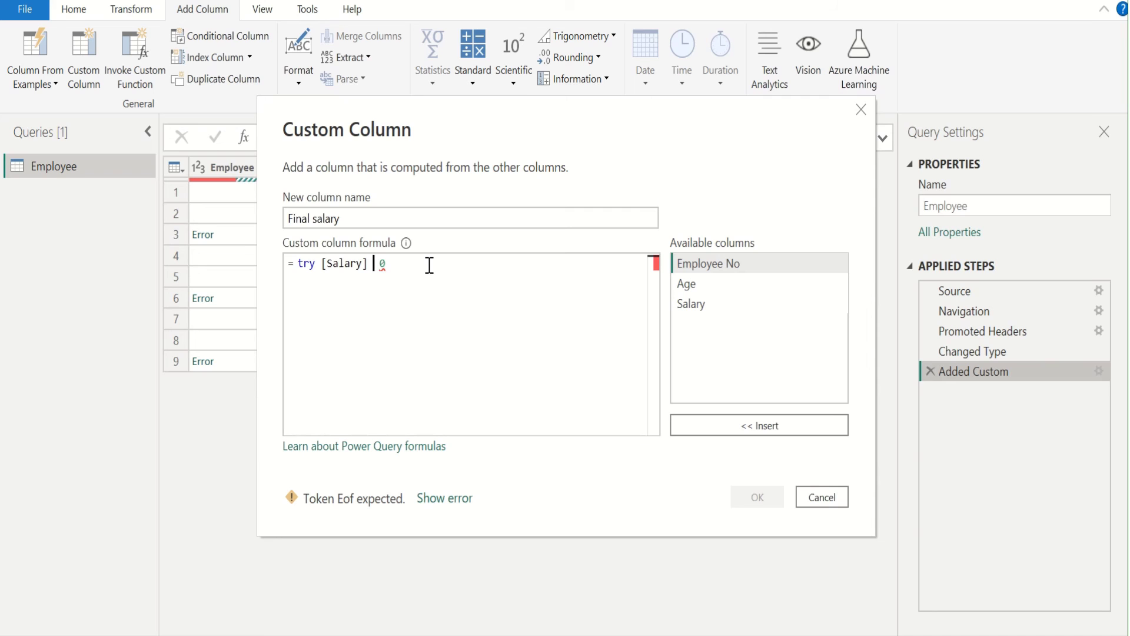
type("catch ")
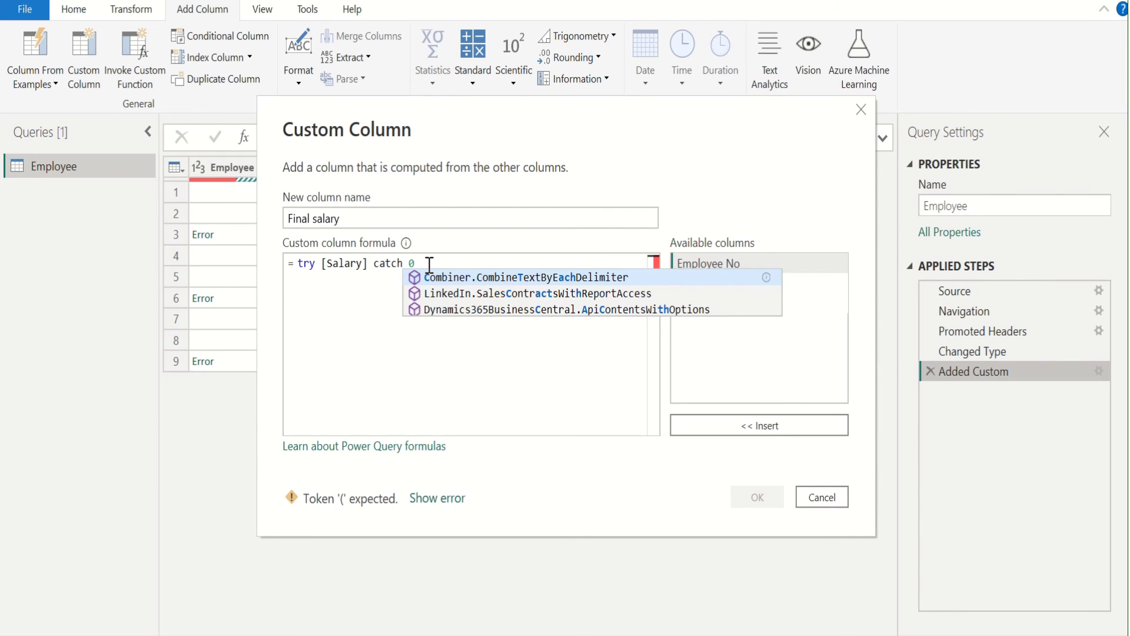
type("() ")
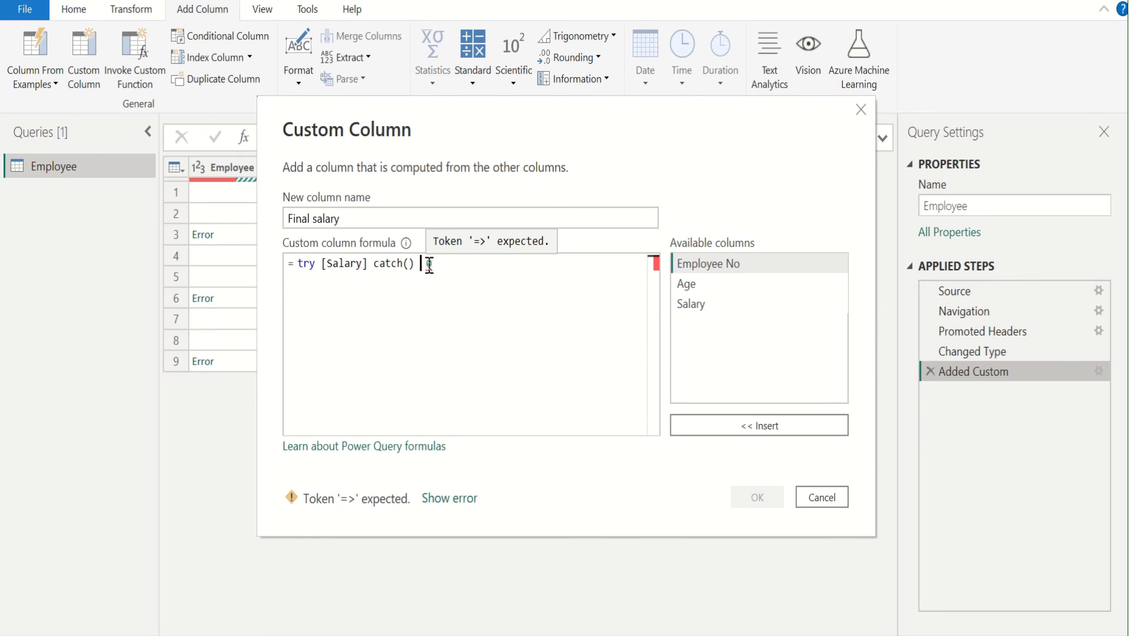
type("=>")
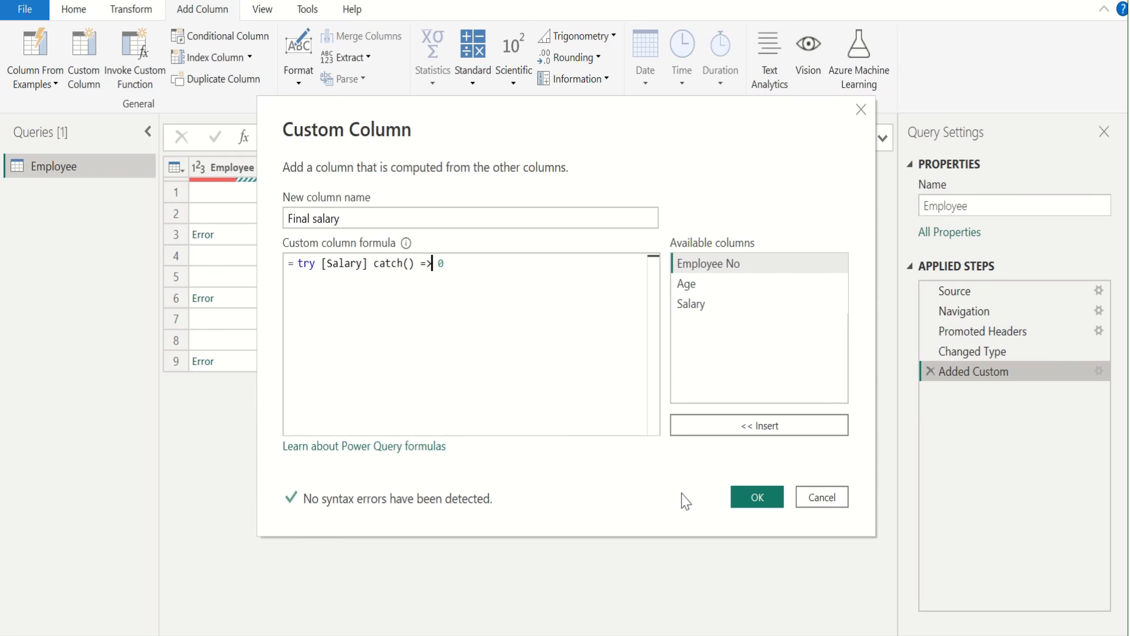
left_click(749, 497)
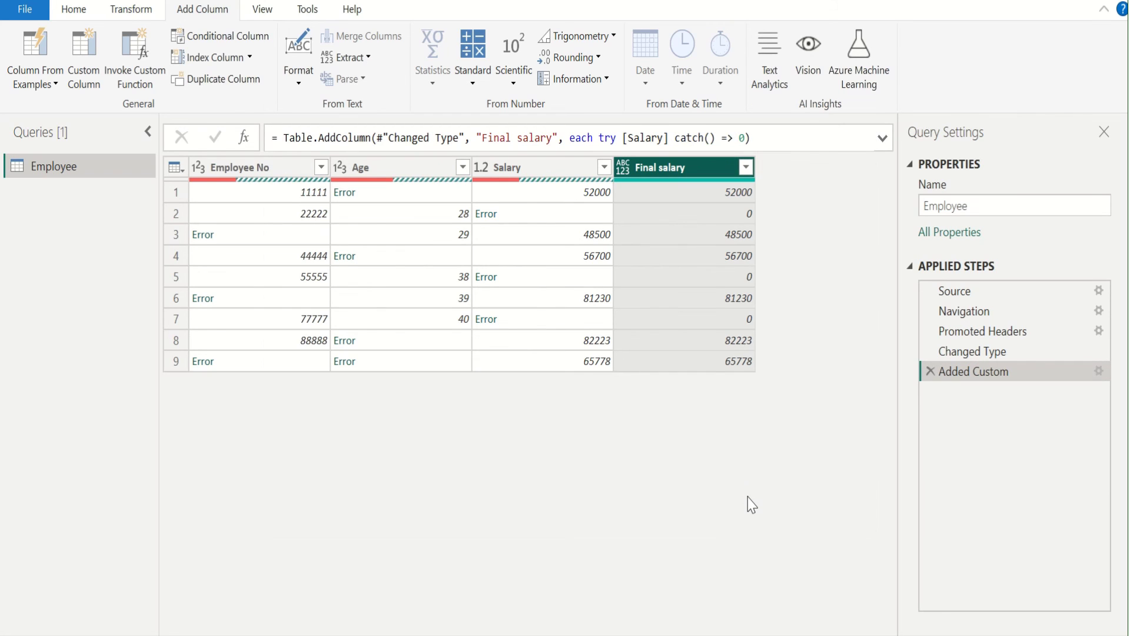